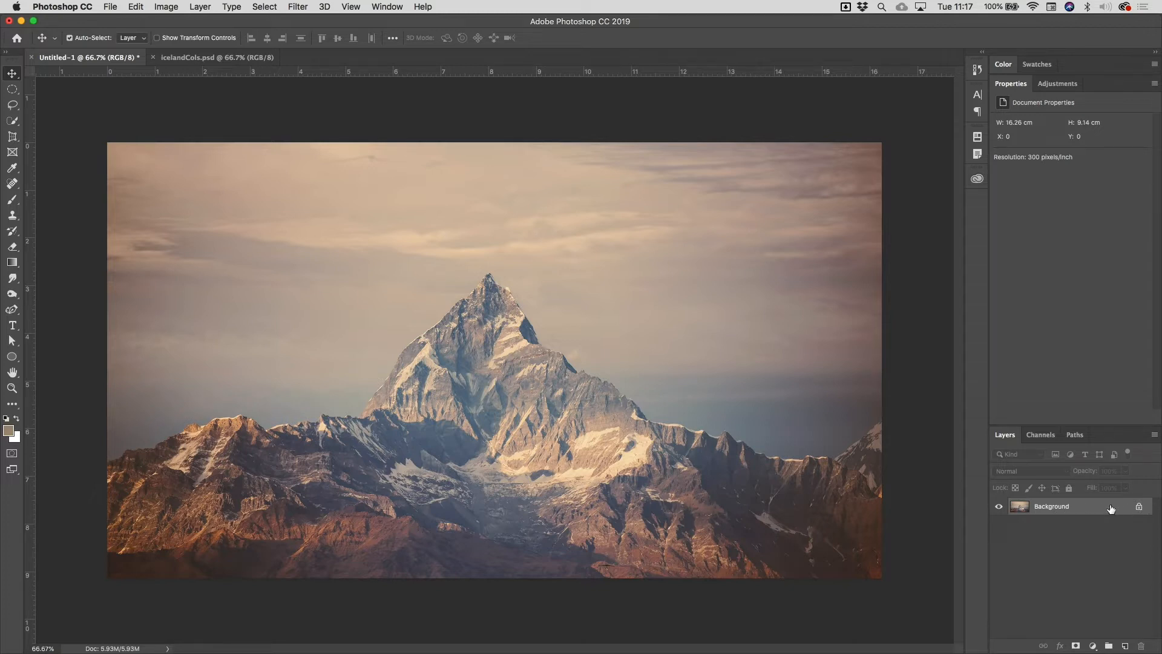
{"action": "right_click", "coordinate": [1111, 509]}
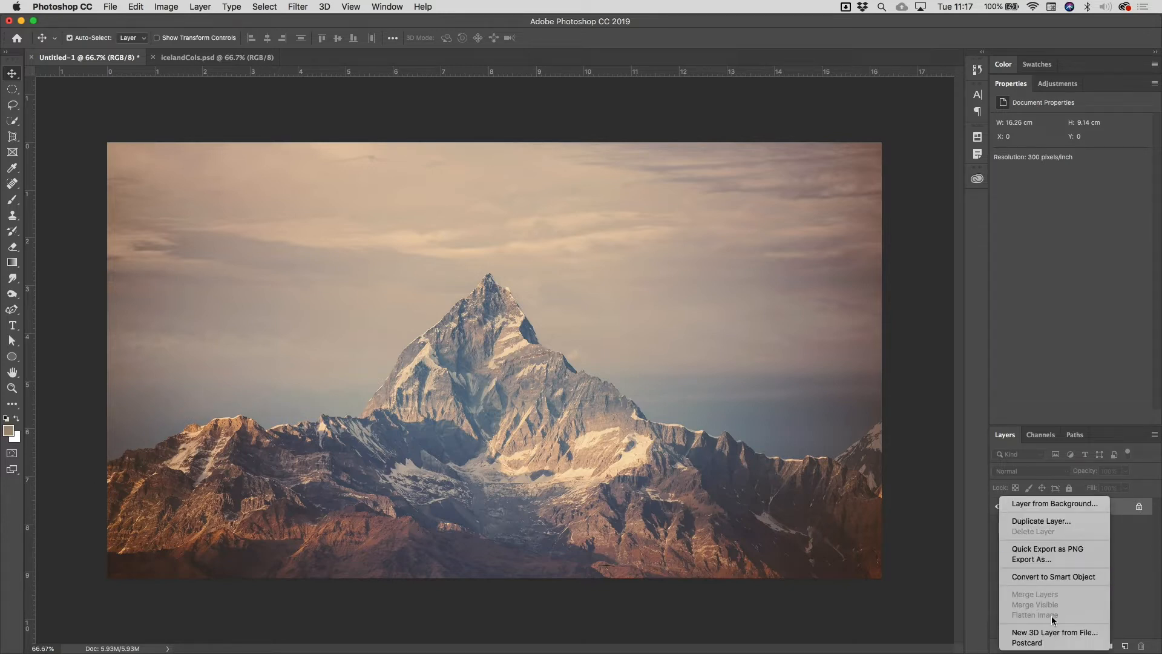
{"action": "left_click", "coordinate": [1133, 592]}
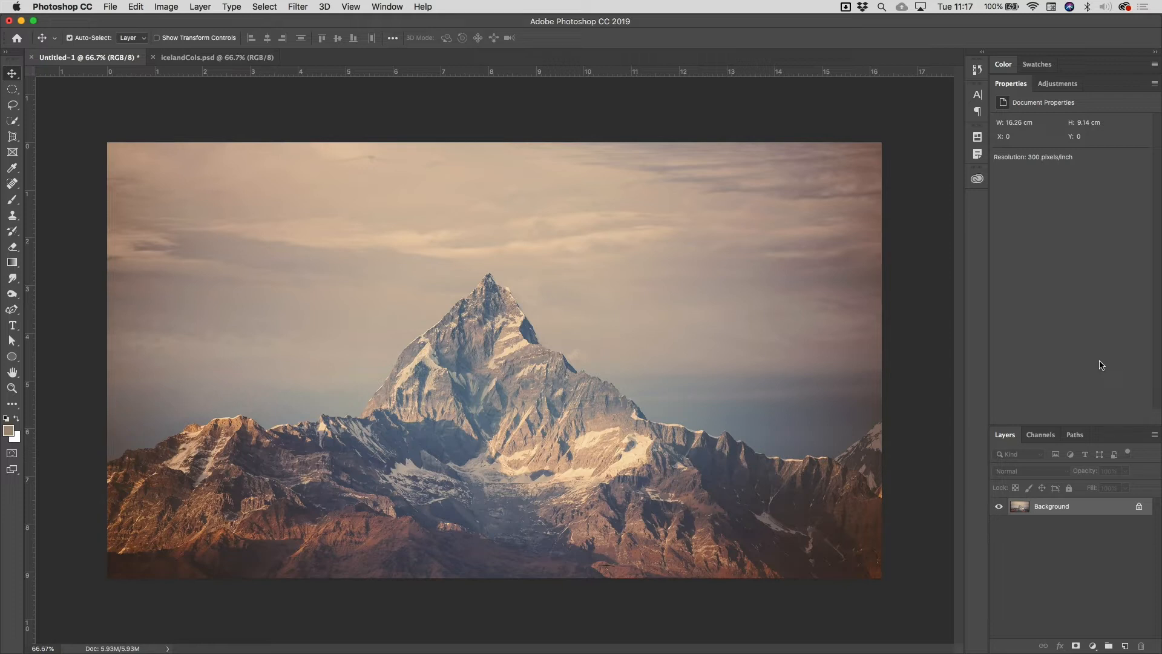
- Add a Curves adjustment layer with a gentle S-curve, lowering the shadows and raising the highlights at input 197 to output 206
{"action": "left_click", "coordinate": [1066, 87]}
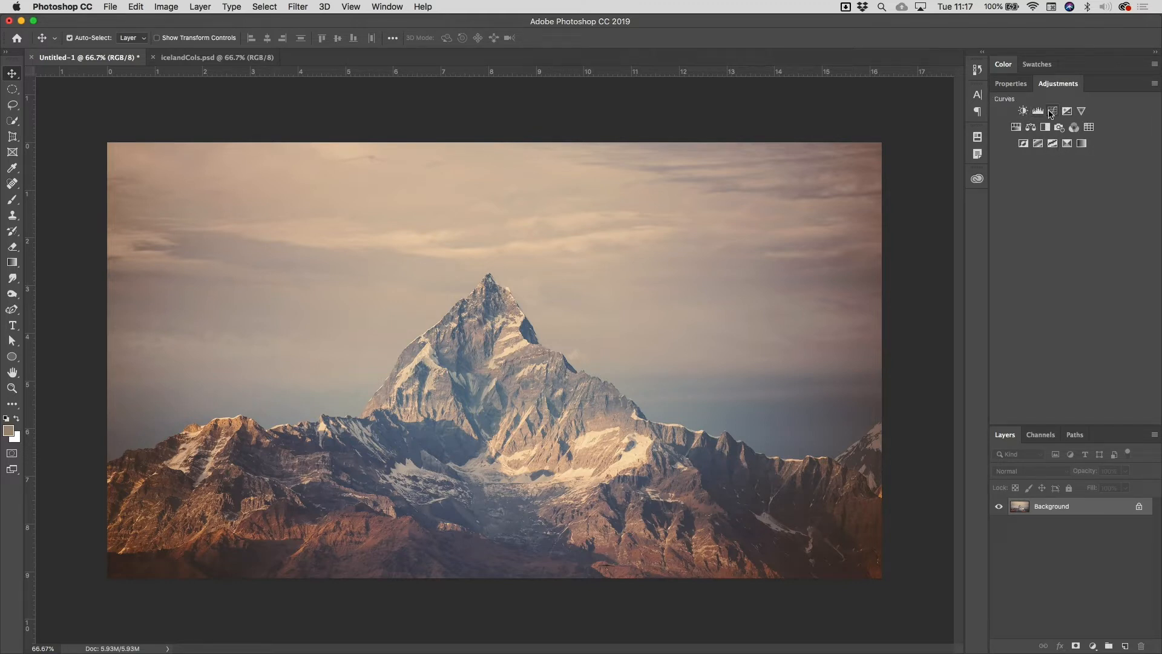
{"action": "left_click", "coordinate": [1052, 111]}
{"action": "left_click_drag", "start_coordinate": [1066, 228], "coordinate": [1063, 242]}
{"action": "left_click_drag", "start_coordinate": [1118, 184], "coordinate": [1114, 177]}
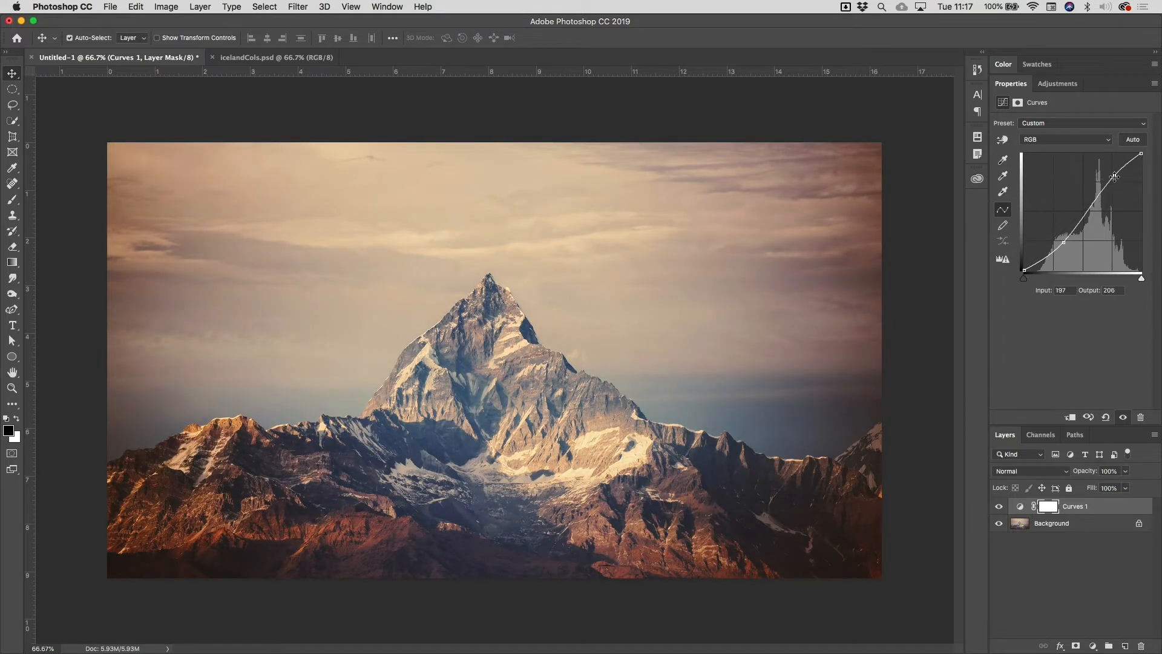
- Add a Hue/Saturation adjustment layer, shifting the hue slightly and lowering the saturation a little
{"action": "left_click", "coordinate": [1068, 86]}
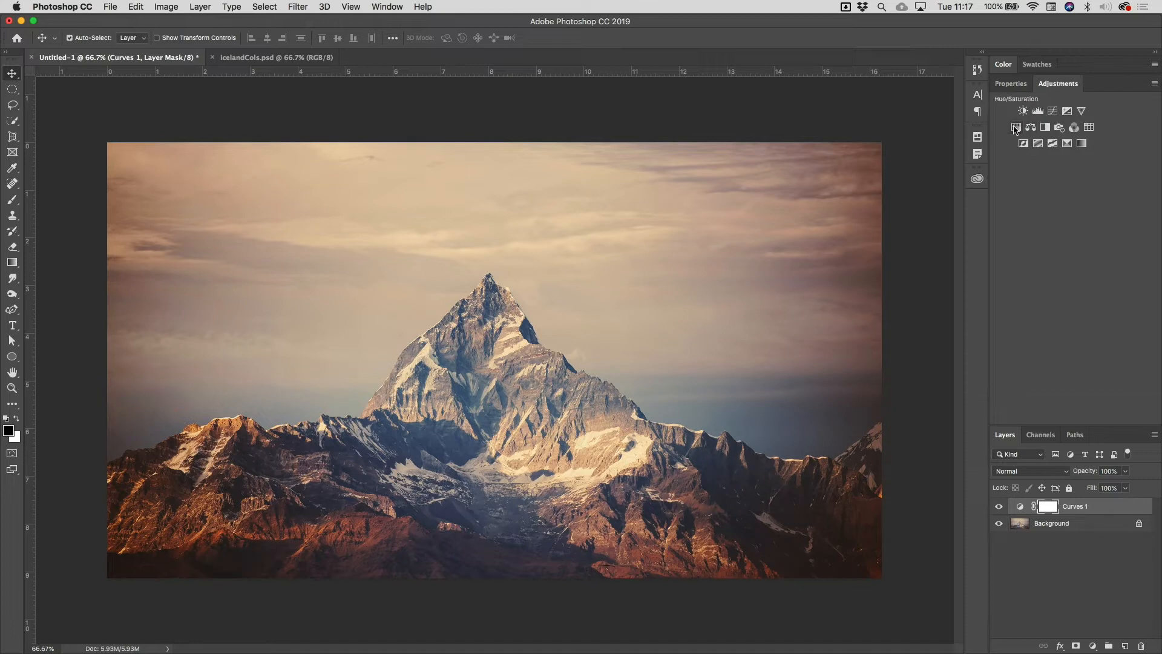
{"action": "left_click", "coordinate": [1015, 128]}
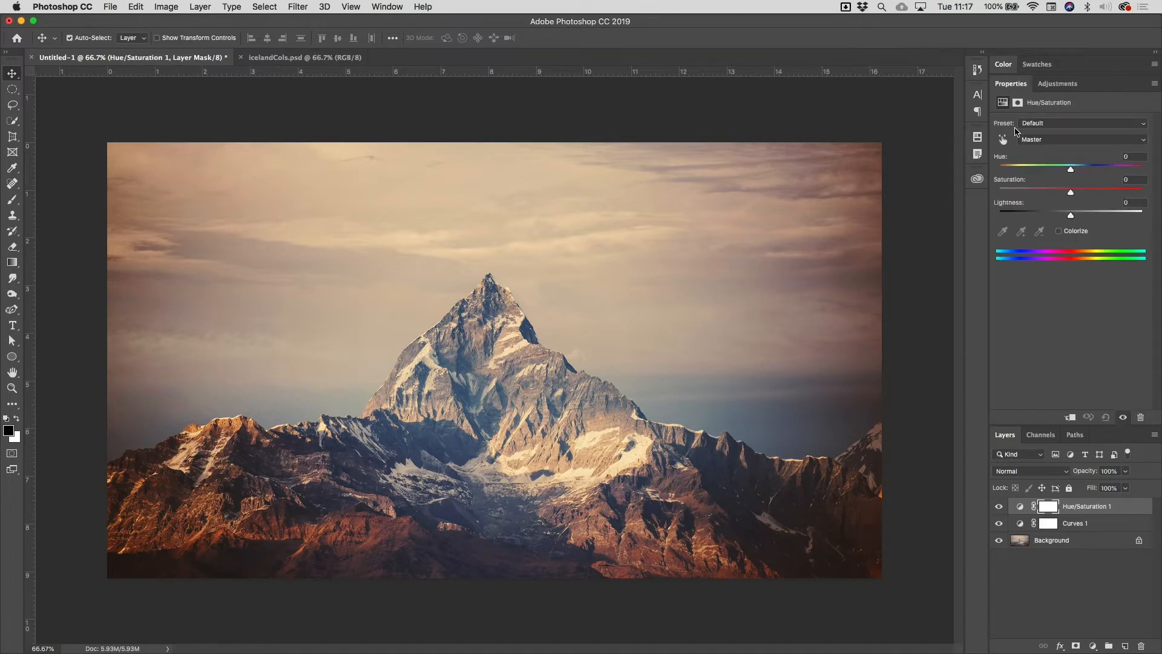
{"action": "mouse_move", "coordinate": [1071, 170]}
{"action": "left_mouse_down"}
{"action": "mouse_move", "coordinate": [1086, 172]}
{"action": "mouse_move", "coordinate": [1068, 174]}
{"action": "left_mouse_up"}
{"action": "left_click_drag", "start_coordinate": [1070, 194], "coordinate": [1062, 193]}
- Add an Exposure adjustment layer with exposure -0.45 and offset +0.0210
{"action": "left_click", "coordinate": [1059, 85]}
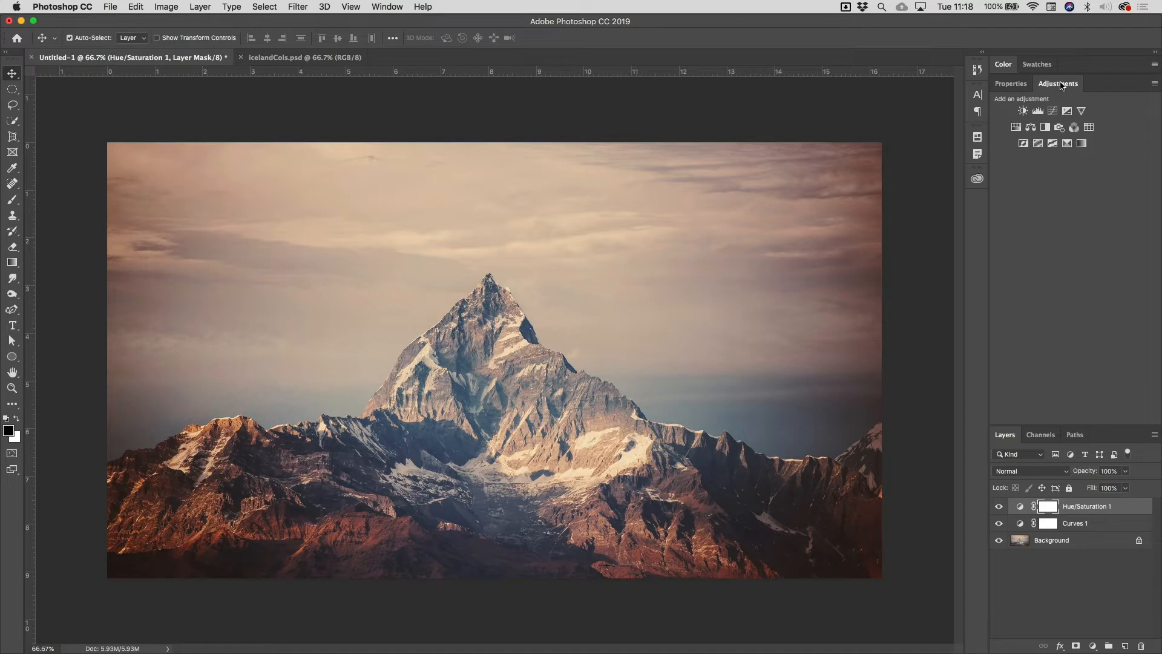
{"action": "left_click", "coordinate": [1068, 112]}
{"action": "left_click", "coordinate": [1070, 154]}
{"action": "left_click_drag", "start_coordinate": [1071, 154], "coordinate": [1075, 178]}
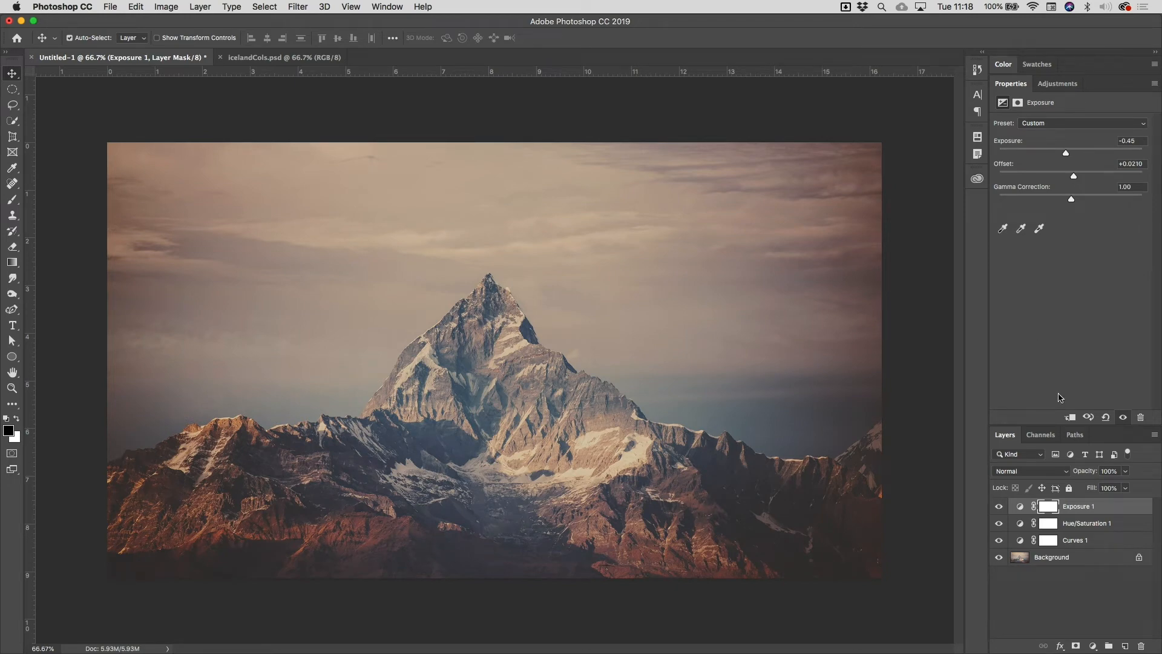
- Toggle the visibility of the Exposure and Hue/Saturation layers to compare their effect on the image
{"action": "left_click", "coordinate": [998, 507]}
{"action": "left_click", "coordinate": [999, 507]}
{"action": "left_click", "coordinate": [999, 507]}
{"action": "left_click", "coordinate": [999, 524]}
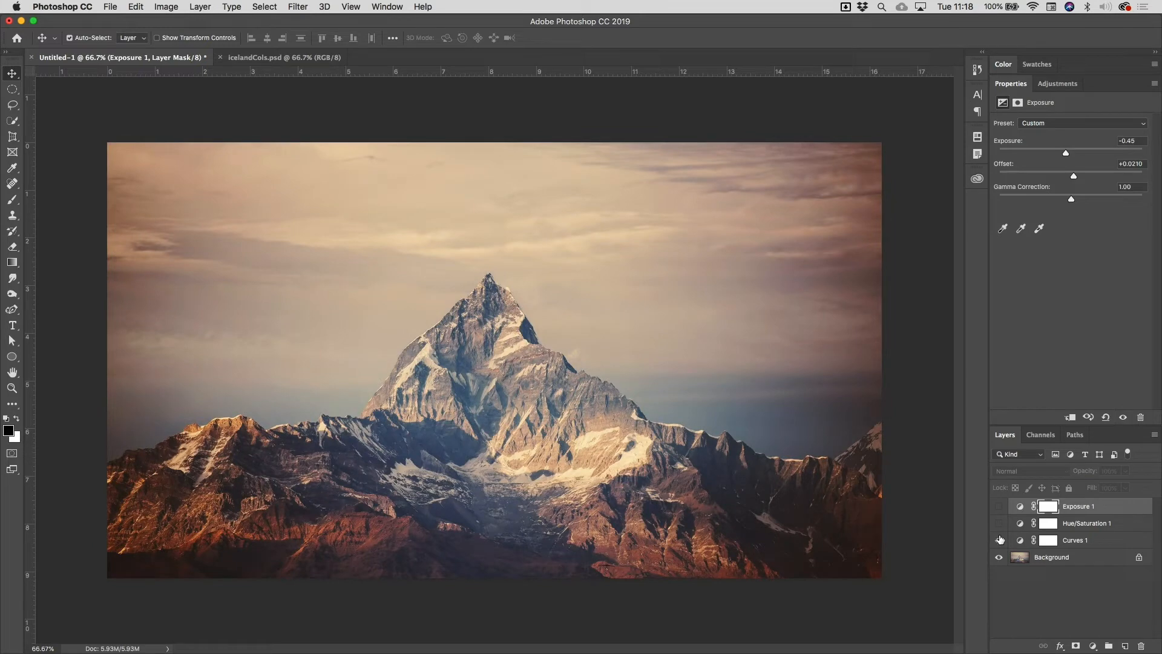
{"action": "left_click", "coordinate": [999, 524]}
{"action": "left_click", "coordinate": [999, 507]}
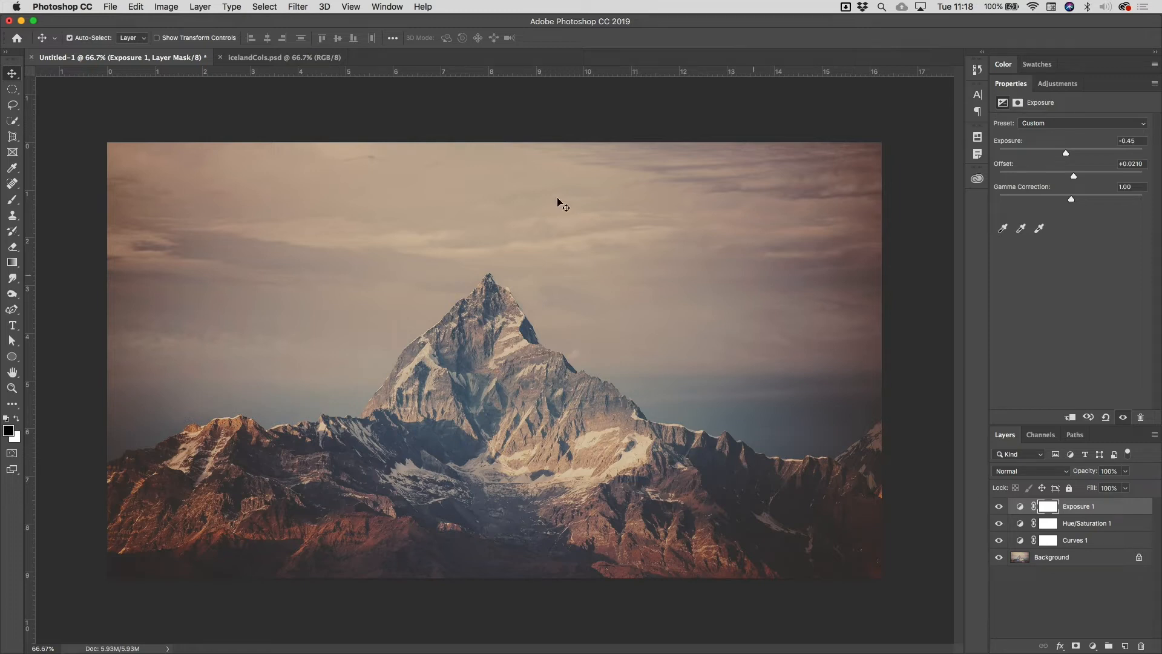
- Set up a Color Lookup Tables export with the description "mountain", keeping 64 grid points, High quality and the 3DL format
{"action": "left_click", "coordinate": [111, 7]}
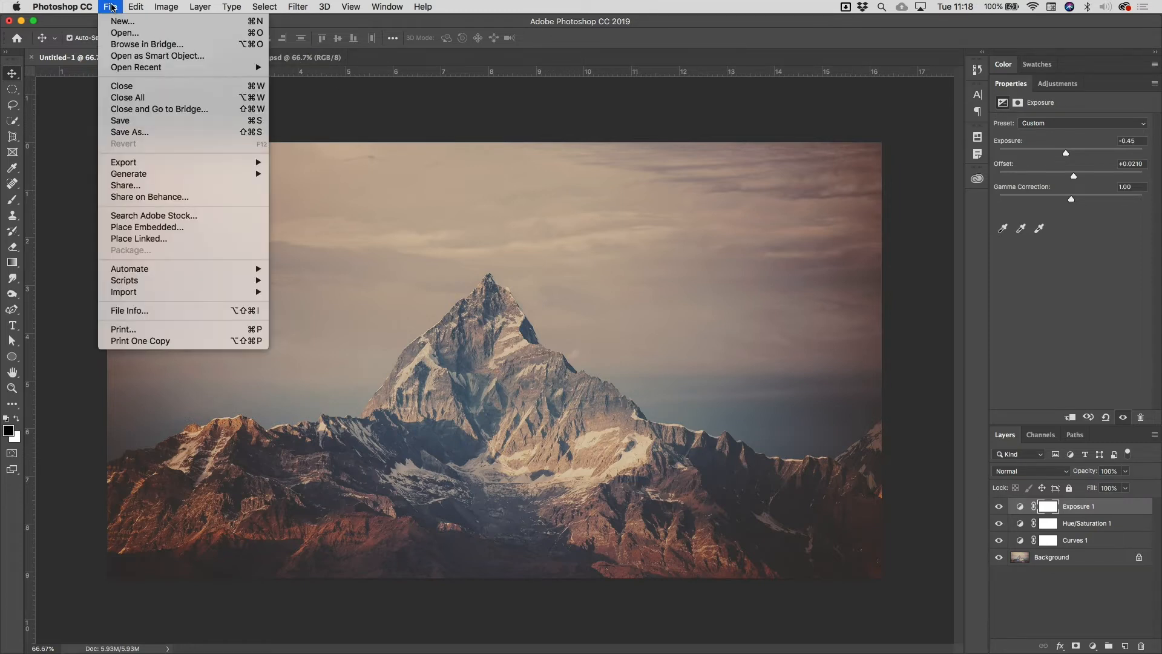
{"action": "mouse_move", "coordinate": [161, 166]}
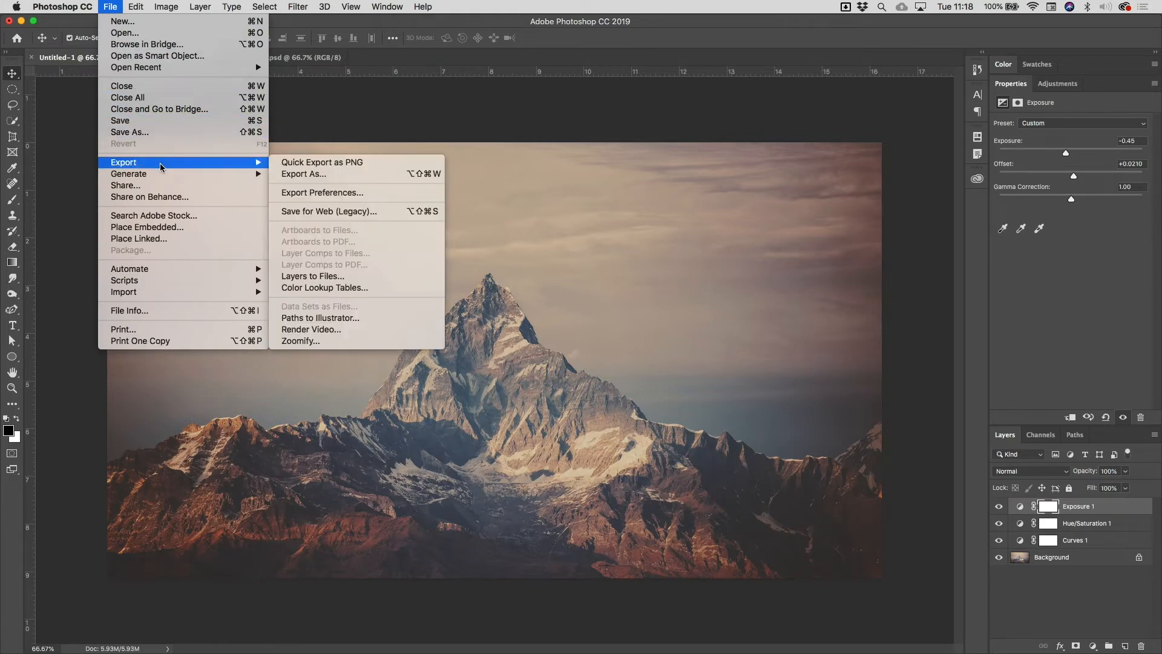
{"action": "left_click", "coordinate": [394, 291]}
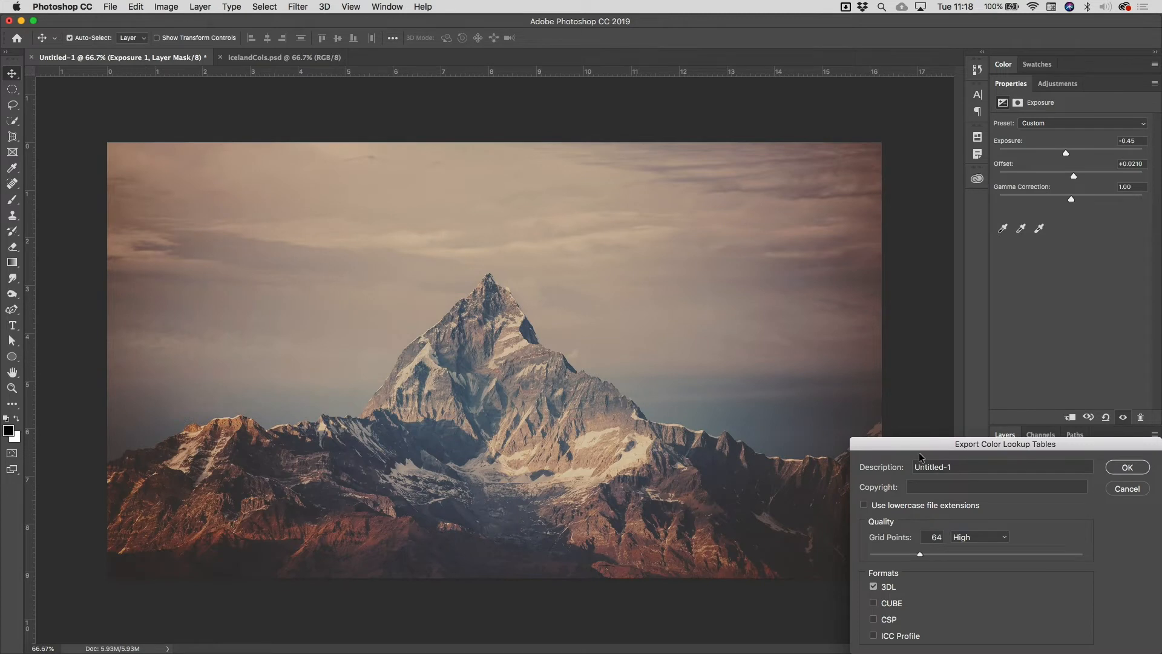
{"action": "left_click_drag", "start_coordinate": [917, 437], "coordinate": [331, 210]}
{"action": "type", "text": "mountain"}
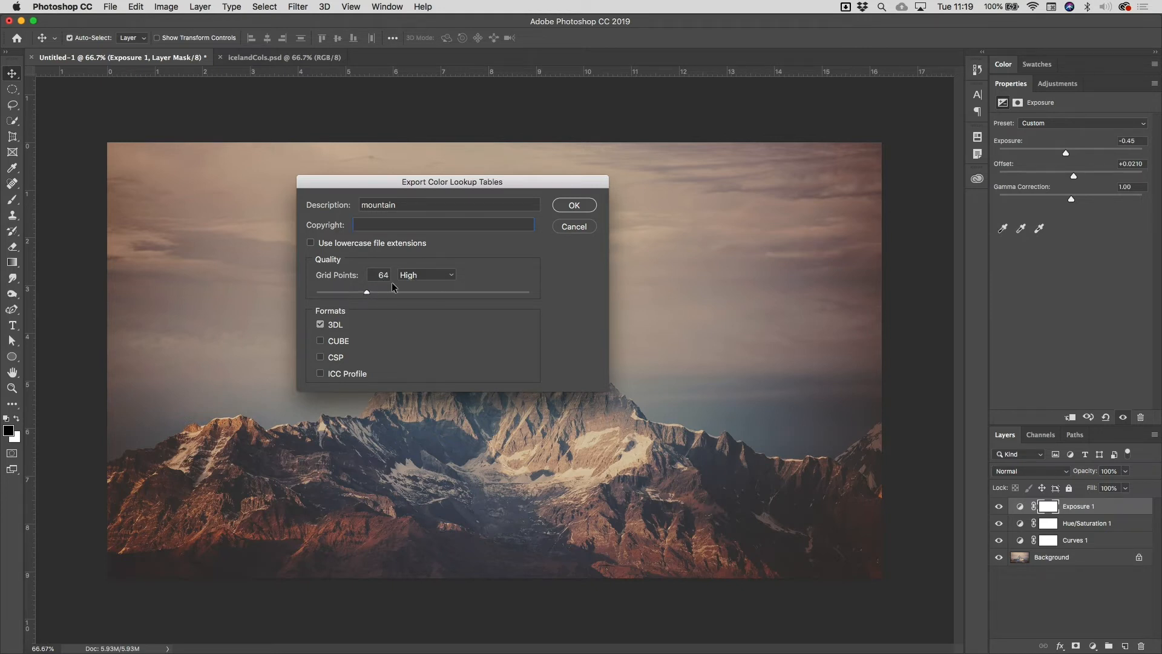
{"action": "left_click", "coordinate": [451, 275]}
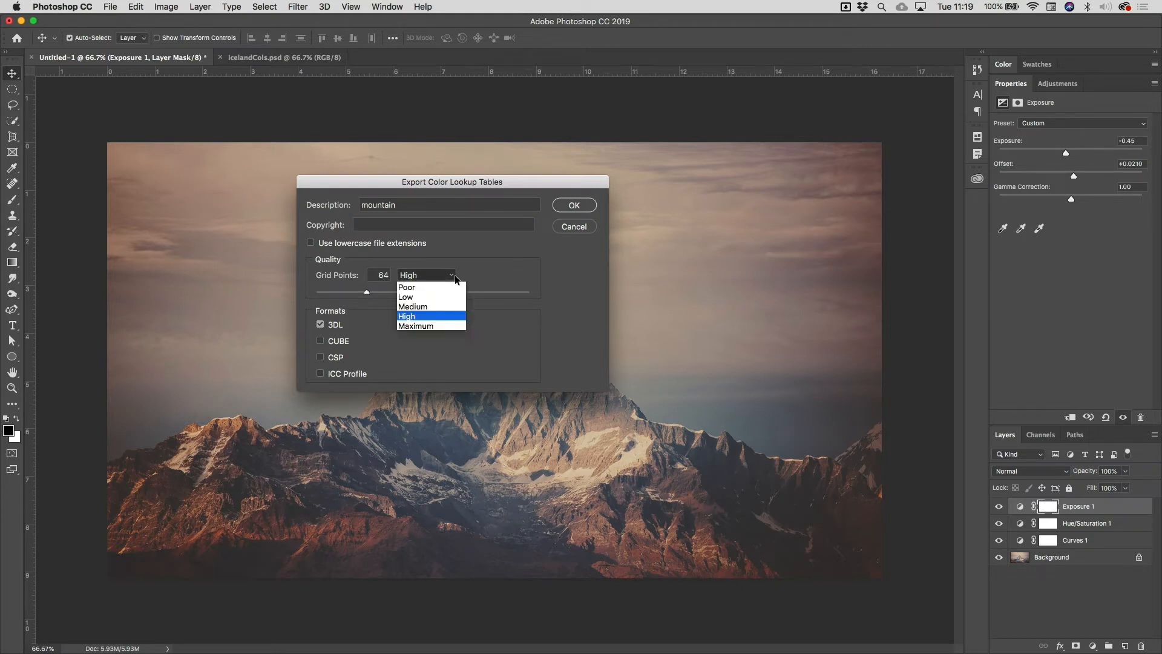
{"action": "left_click", "coordinate": [500, 265]}
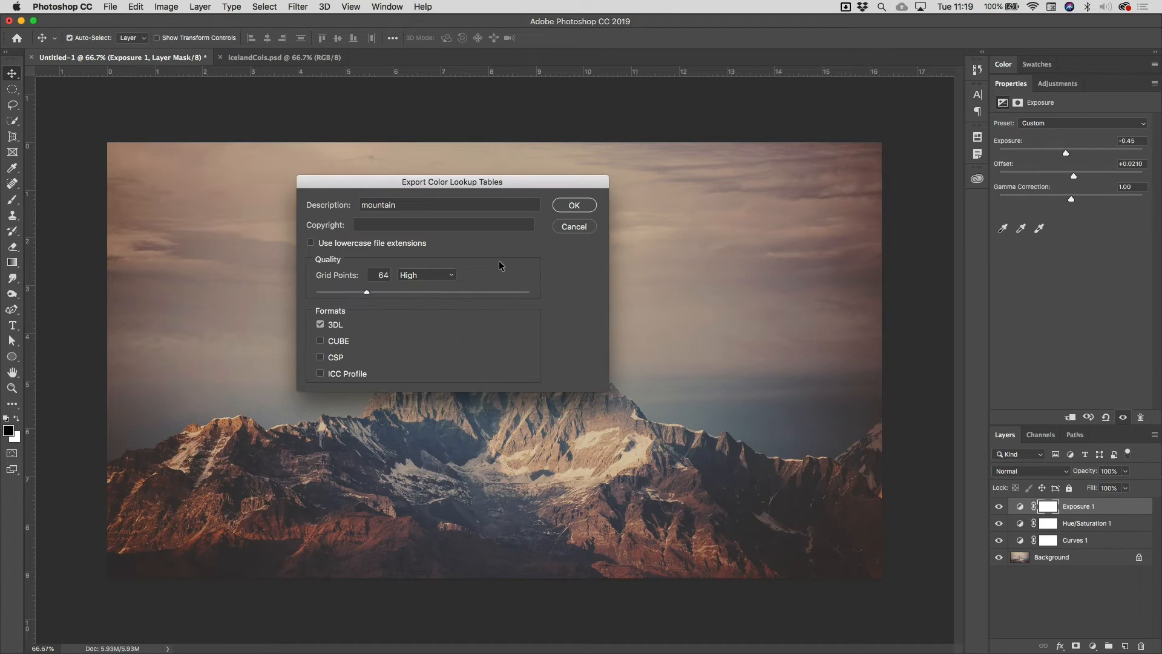
- Export the colour lookup table to the home folder under the file name mountain
{"action": "left_click", "coordinate": [574, 205]}
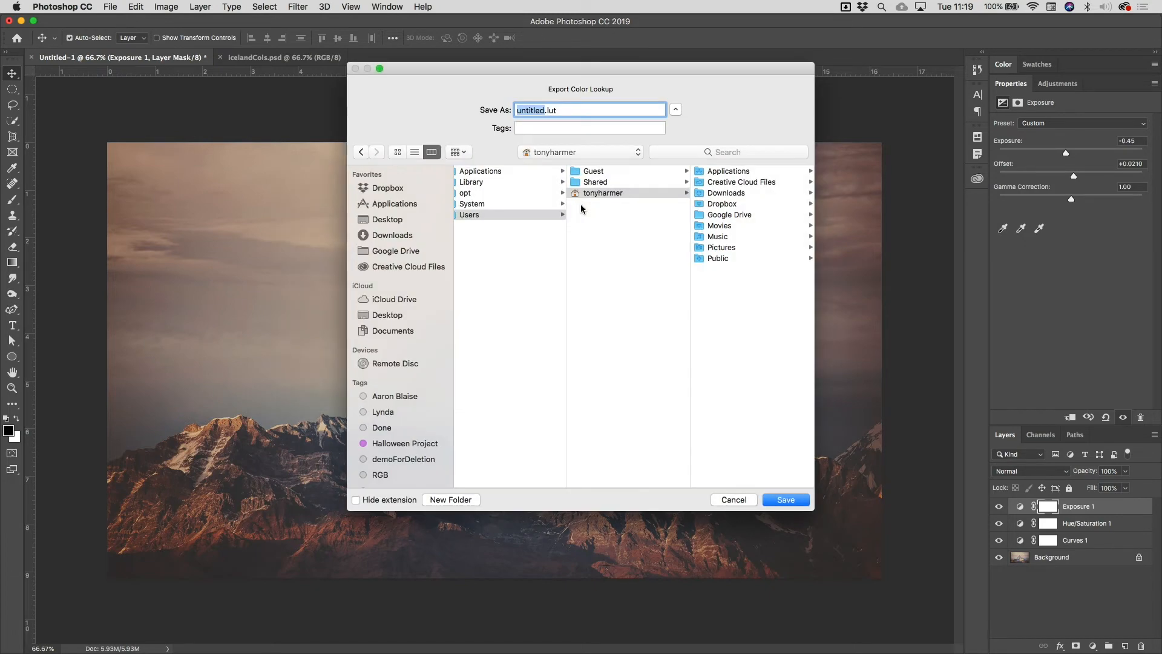
{"action": "type", "text": "mountain"}
{"action": "key", "text": "Return"}
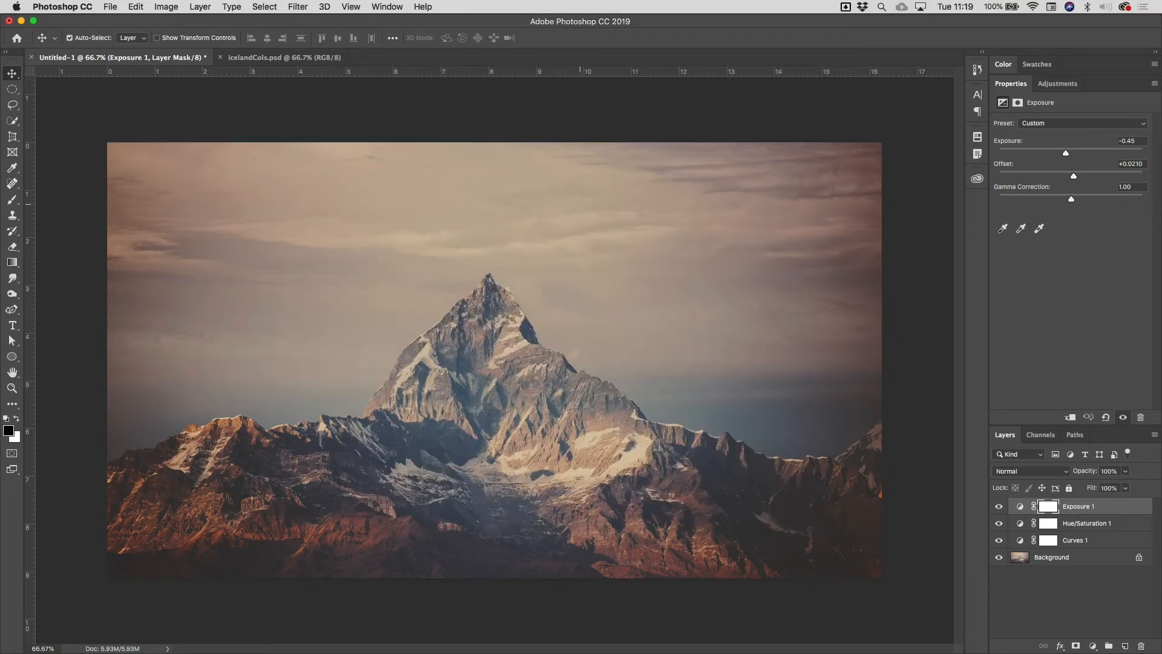
- Hide the Exposure, Hue/Saturation and Curves layers, and add a Color Lookup adjustment layer above them
{"action": "left_click_drag", "start_coordinate": [998, 506], "coordinate": [999, 542]}
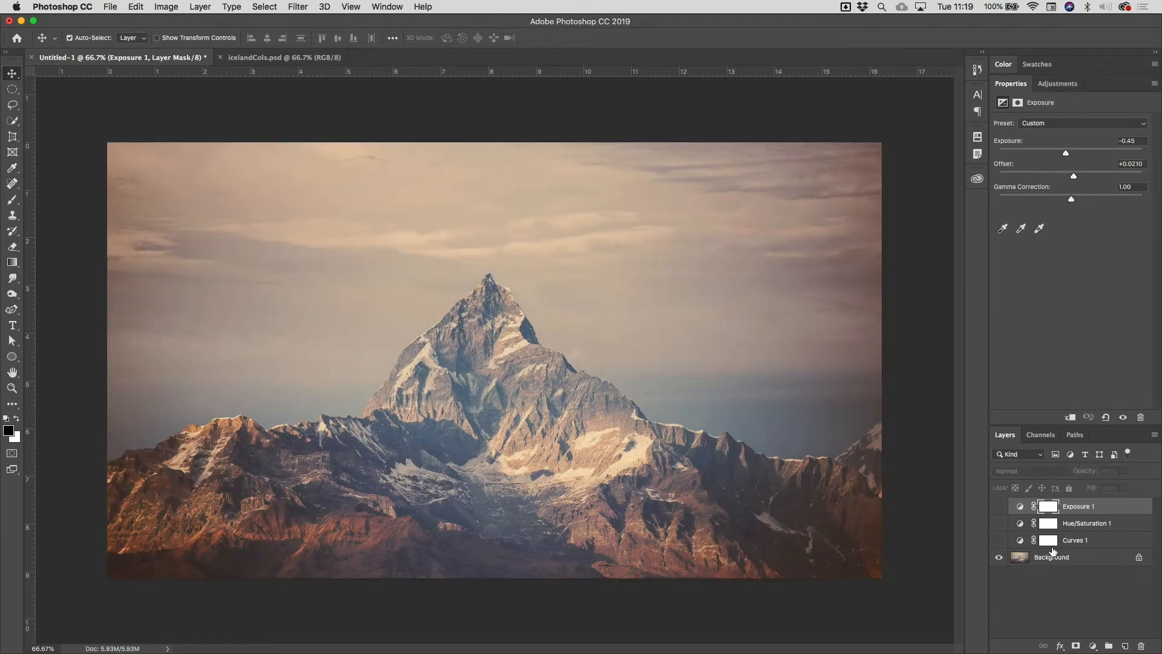
{"action": "left_click", "coordinate": [1062, 84]}
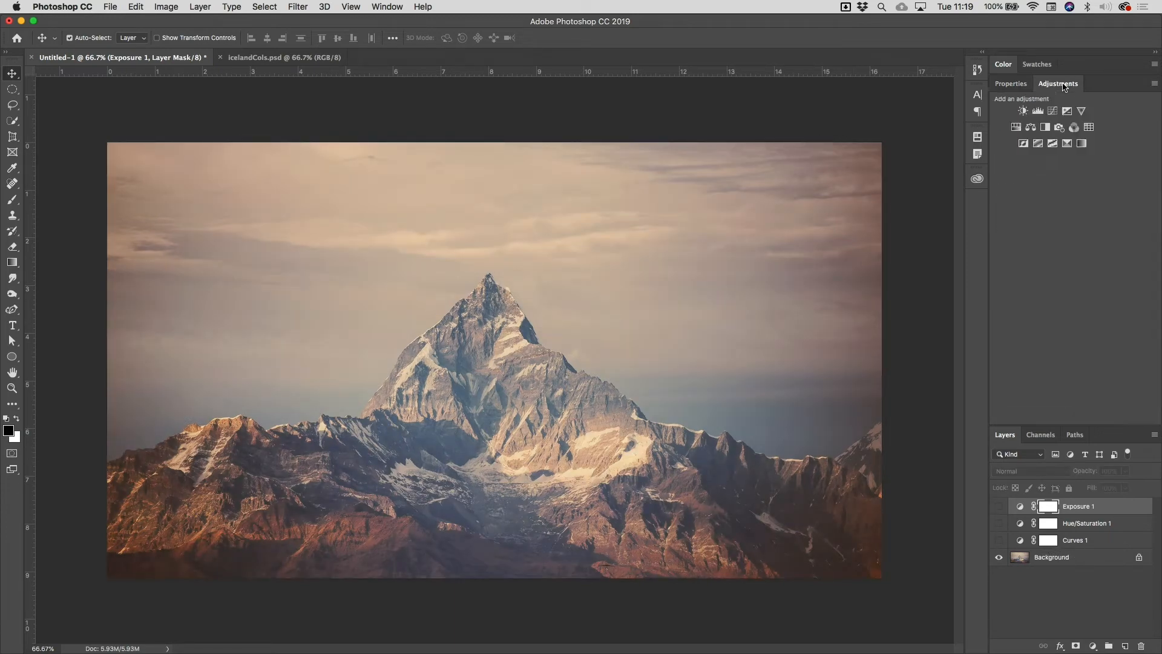
{"action": "left_click", "coordinate": [1088, 128]}
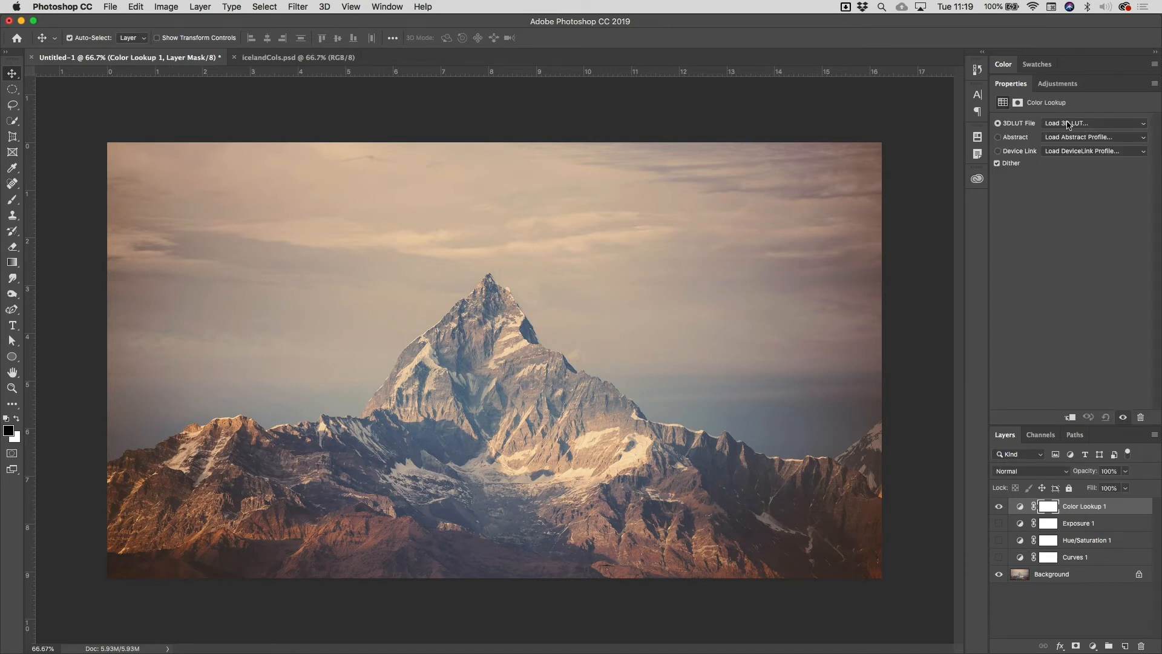
- Load mountain.3DL from the home folder as the Color Lookup layer's 3DLUT file
{"action": "left_click", "coordinate": [1066, 123]}
{"action": "left_click", "coordinate": [1064, 123]}
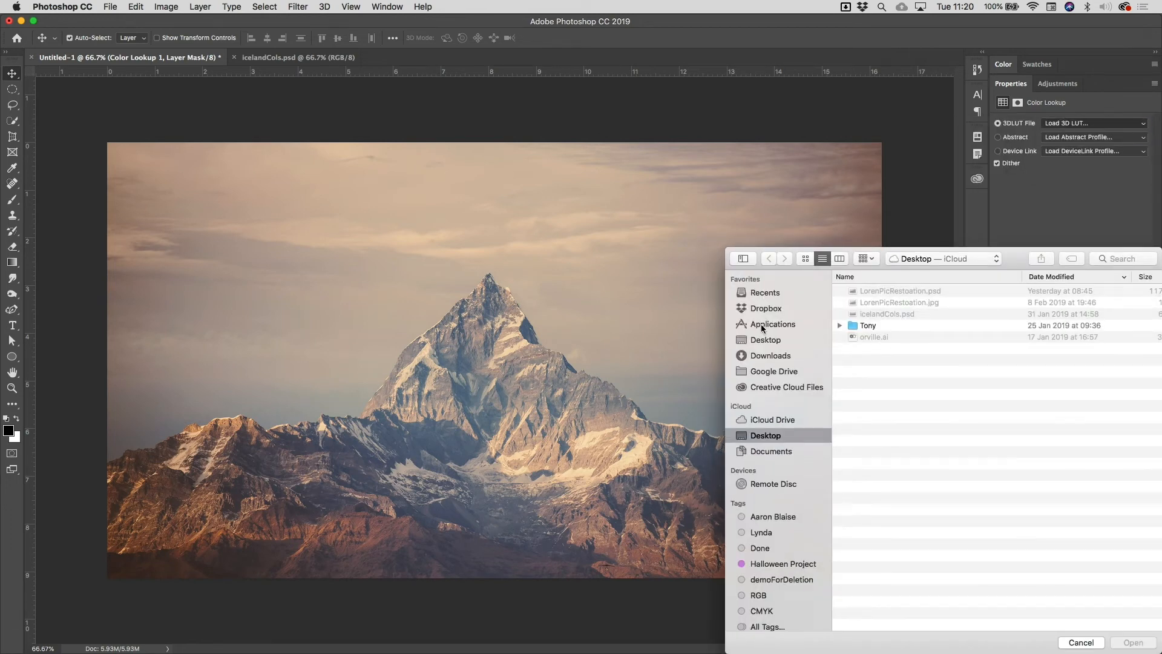
{"action": "key", "text": "shift+super+h"}
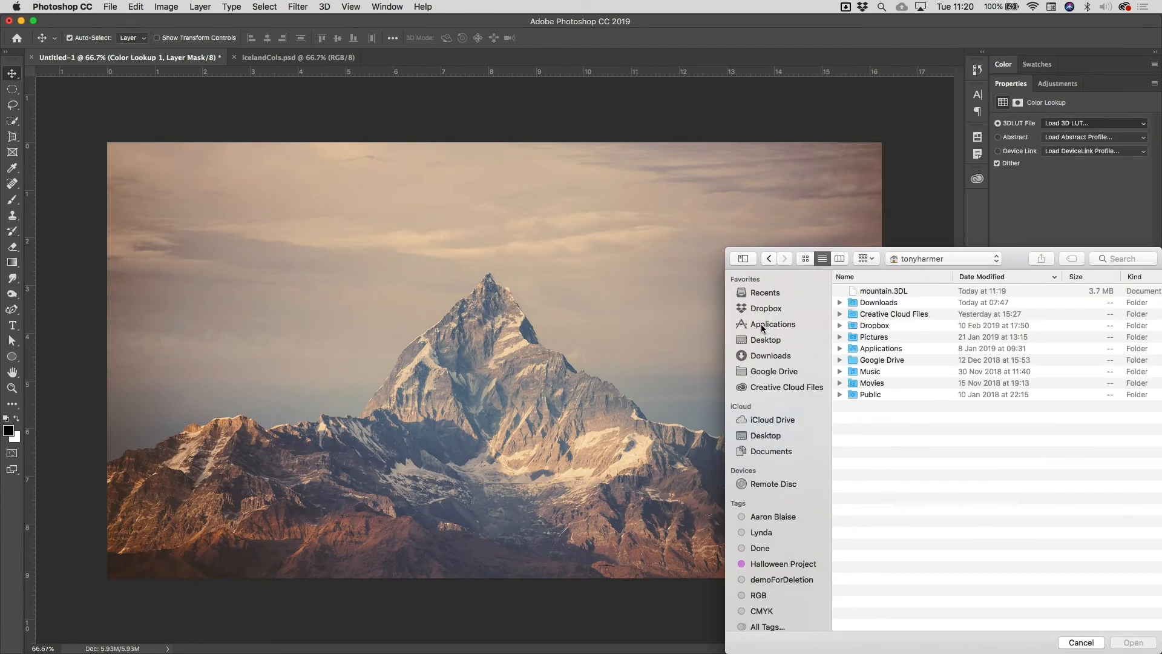
{"action": "left_click", "coordinate": [893, 293]}
{"action": "left_click", "coordinate": [1123, 643]}
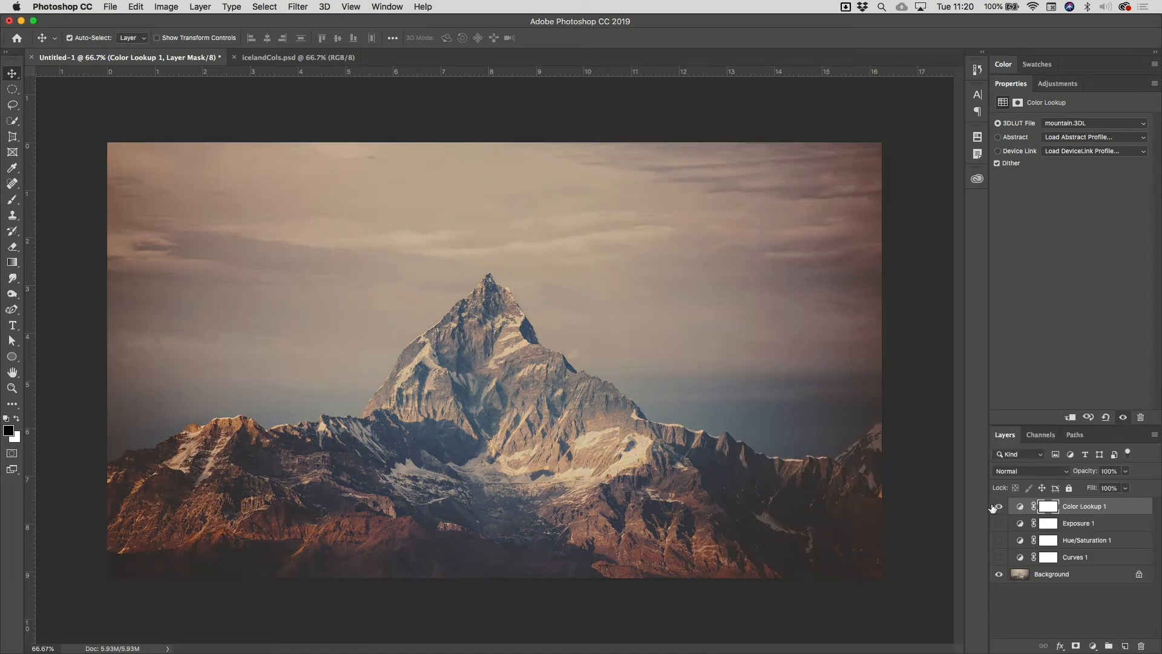
- Toggle the Color Lookup layer's visibility to compare the image with and without the grade, leaving the layer hidden
{"action": "left_click", "coordinate": [999, 508]}
{"action": "left_click", "coordinate": [998, 507]}
{"action": "left_click", "coordinate": [998, 507]}
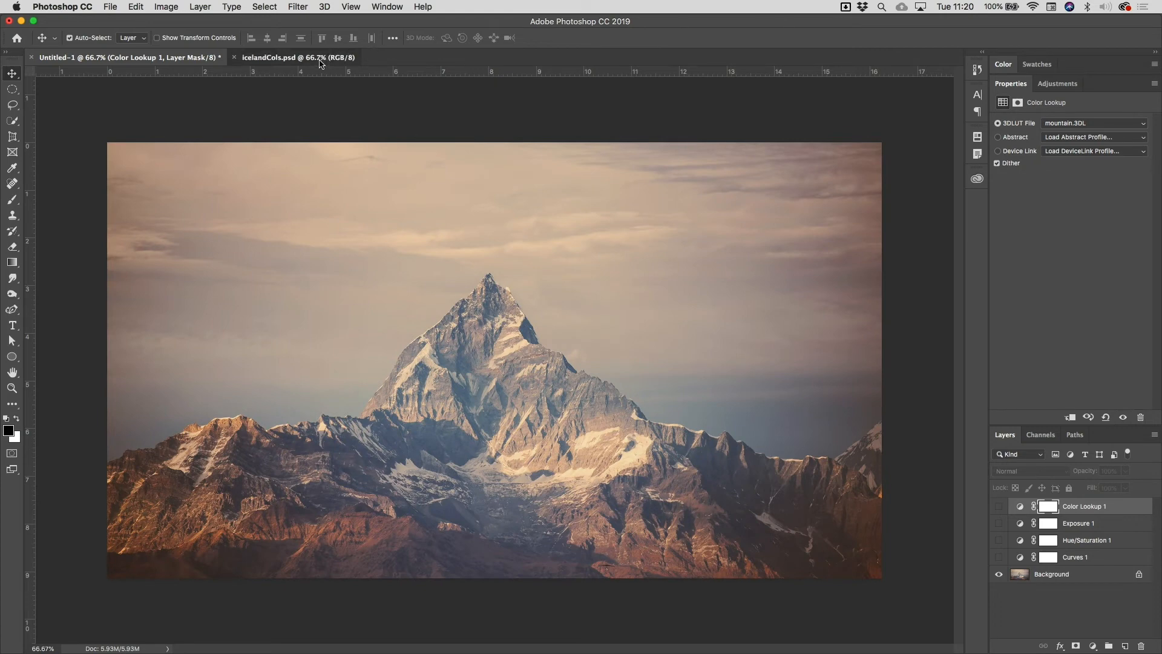
- Switch to the icelandCols.psd document and add a Color Lookup adjustment layer above its background
{"action": "left_click", "coordinate": [320, 60]}
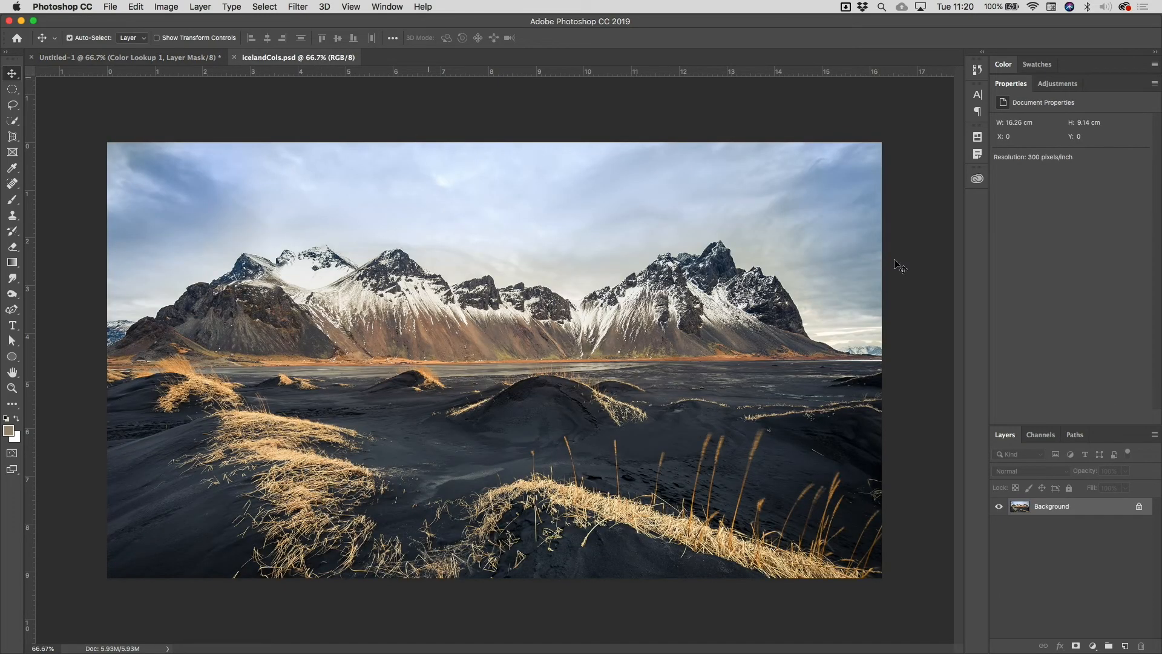
{"action": "left_click", "coordinate": [1065, 84]}
{"action": "left_click", "coordinate": [1089, 129]}
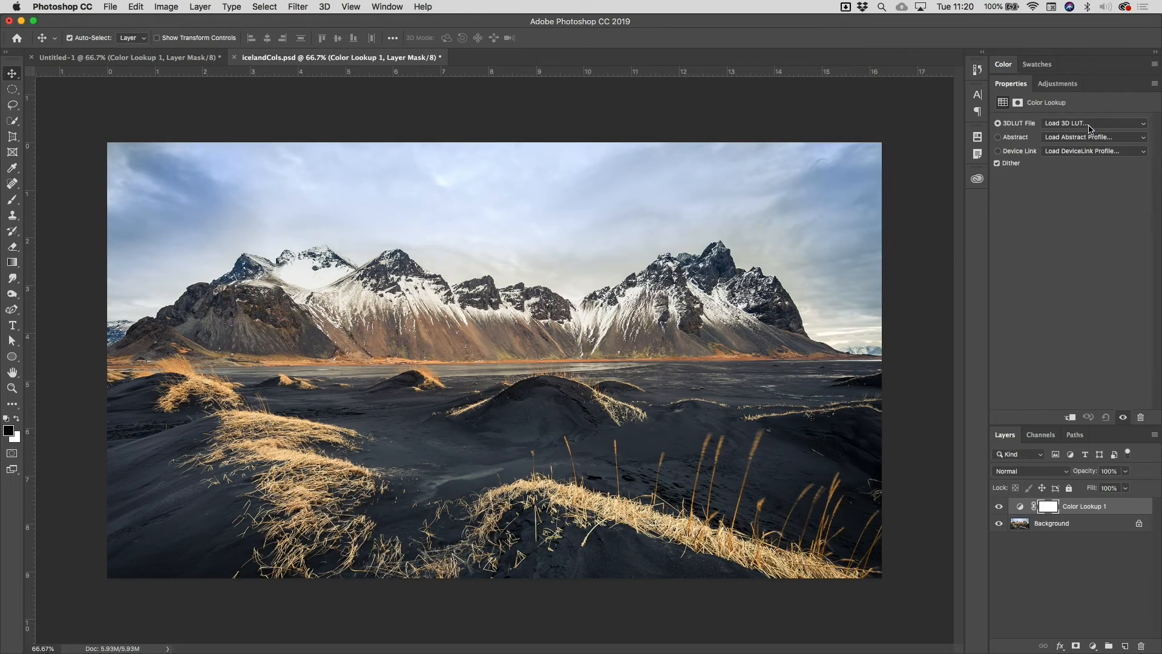
- Load mountain.3DL as the 3DLUT file for the Color Lookup layer in icelandCols.psd
{"action": "left_click", "coordinate": [1090, 129]}
{"action": "left_click", "coordinate": [1082, 125]}
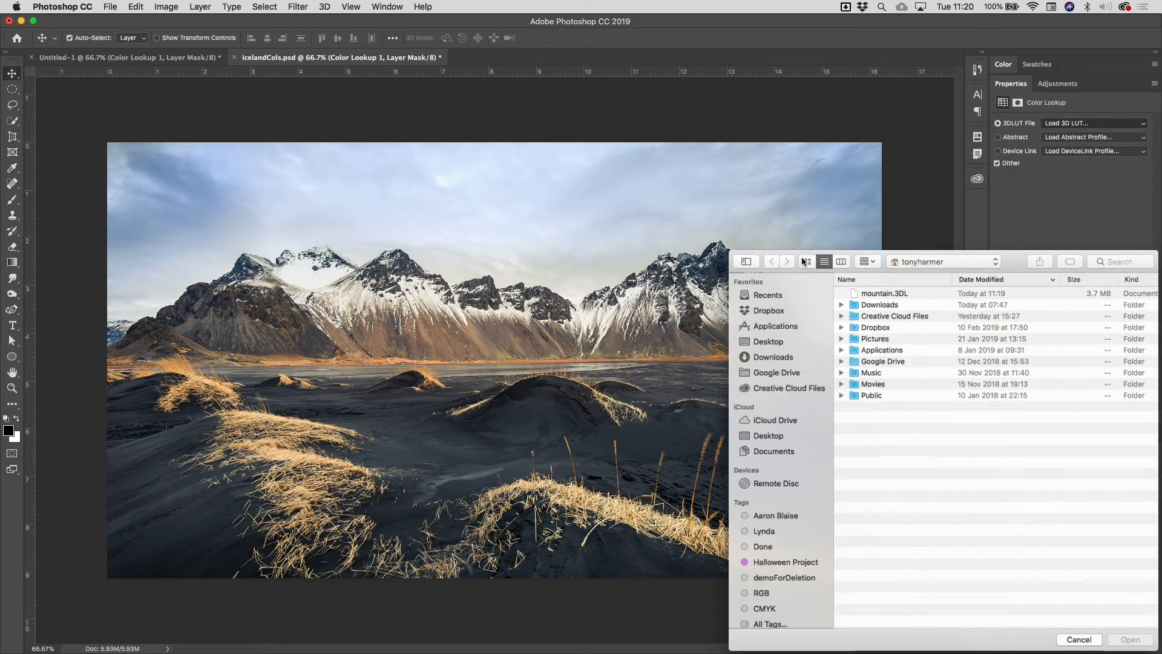
{"action": "left_click", "coordinate": [897, 301]}
{"action": "left_click", "coordinate": [900, 292]}
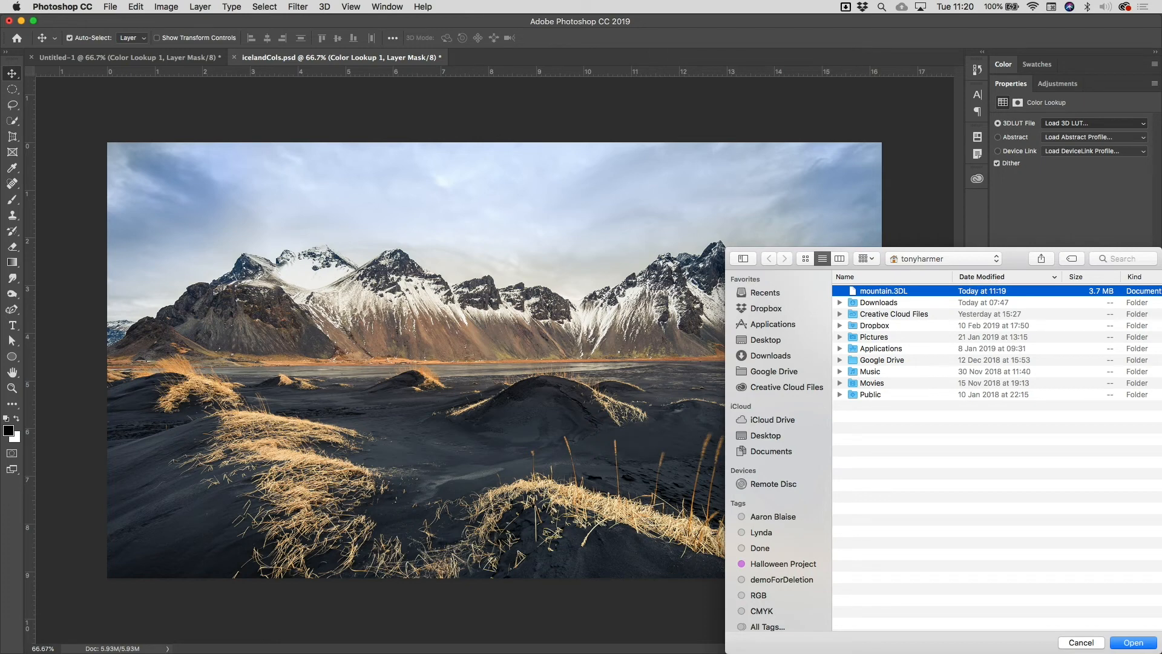
{"action": "key", "text": "Return"}
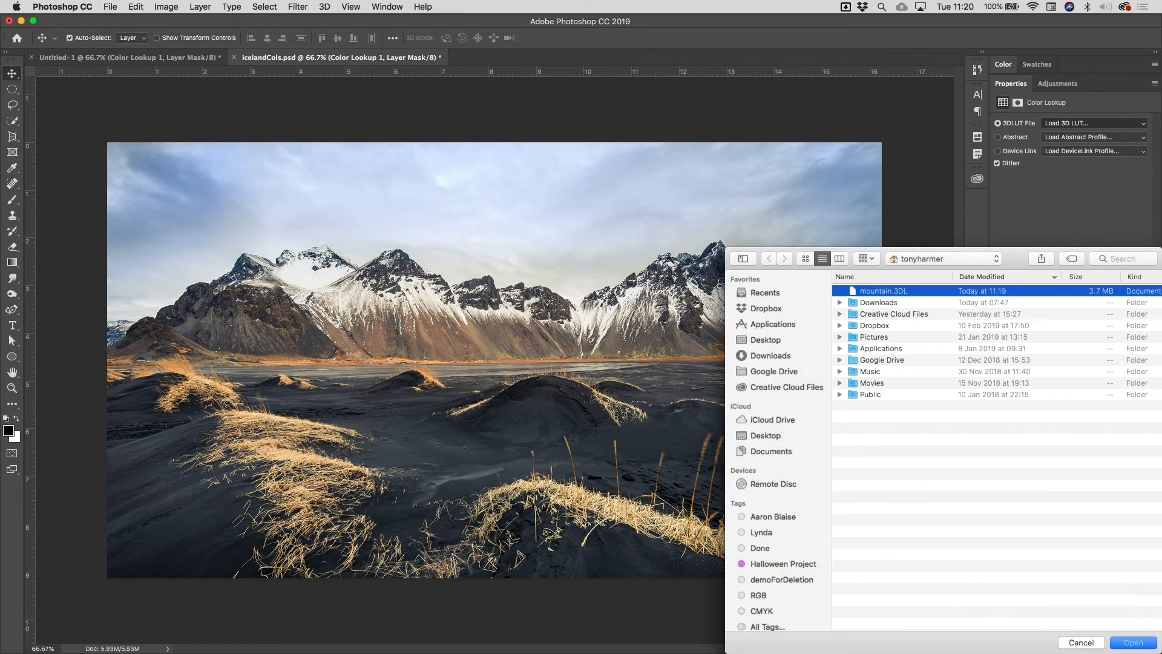